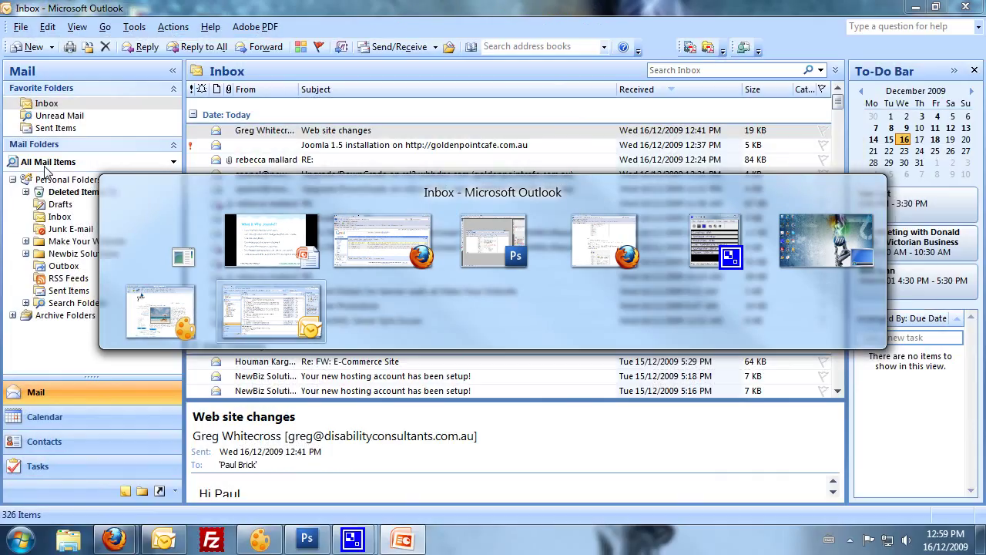
key("alt+Tab")
key("alt+Tab")
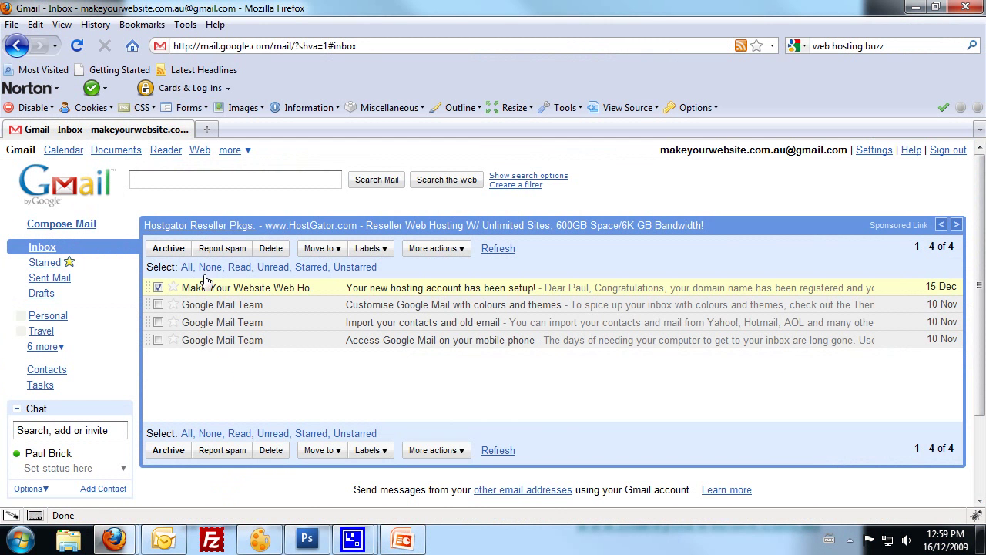
Open the 'Your new hosting account has been setup!' email and read the account details.
left_click(271, 288)
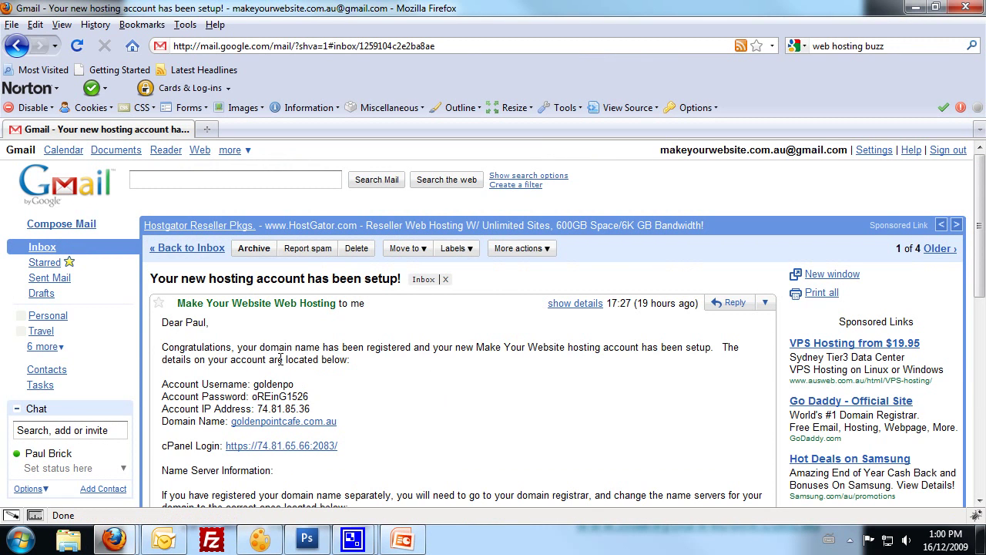
scroll(284, 362, "down", 1)
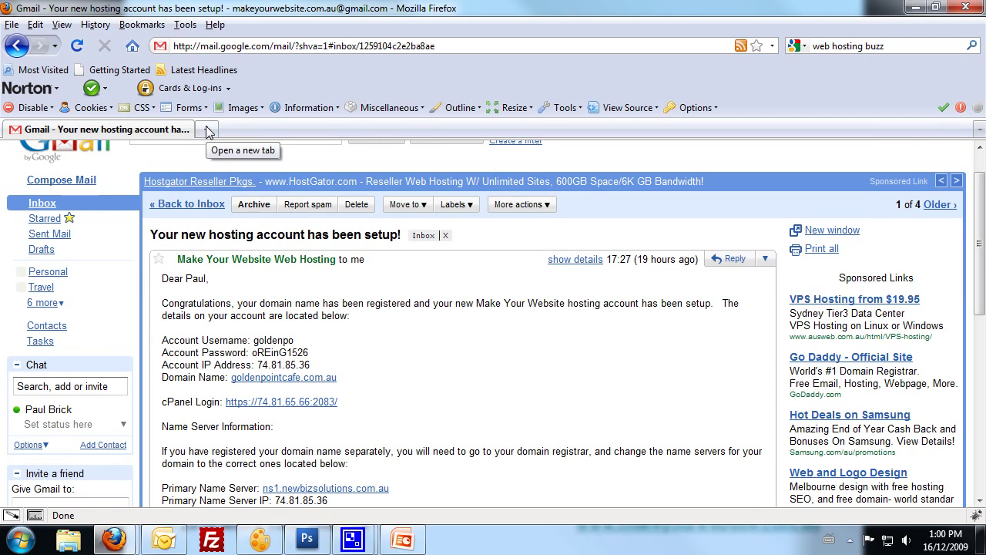
Load the goldenpointcafe.com.au cPanel on port 2082 in a new tab.
left_click(207, 132)
type("2082")
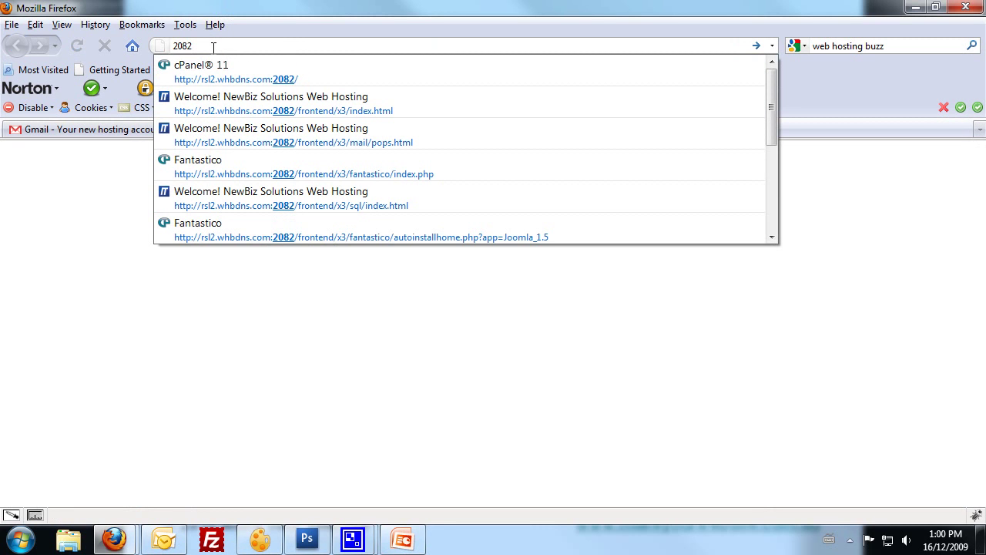
key("Down")
key("Return")
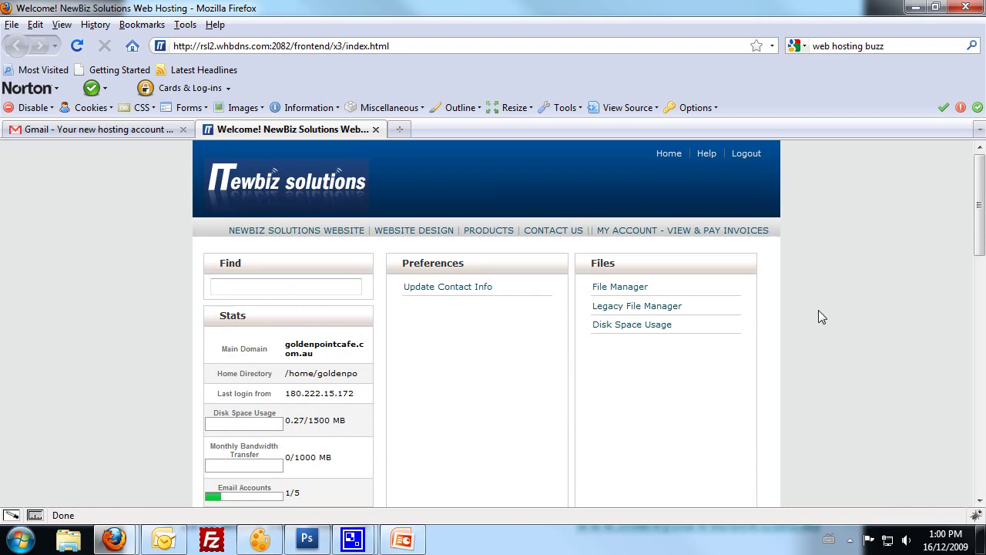
Launch Fantastico De Luxe from the cPanel page.
scroll(794, 262, "down", 2)
scroll(810, 278, "down", 3)
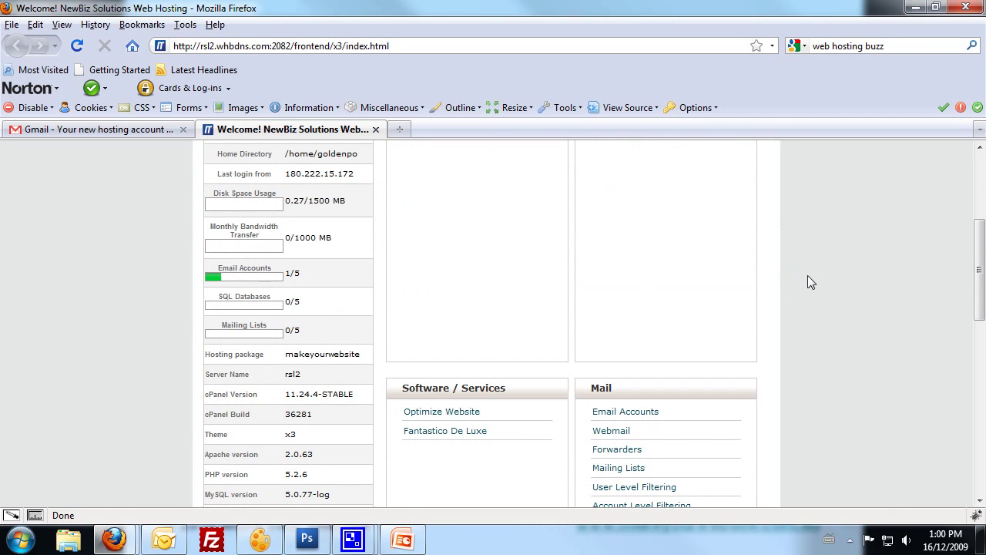
scroll(807, 282, "down", 2)
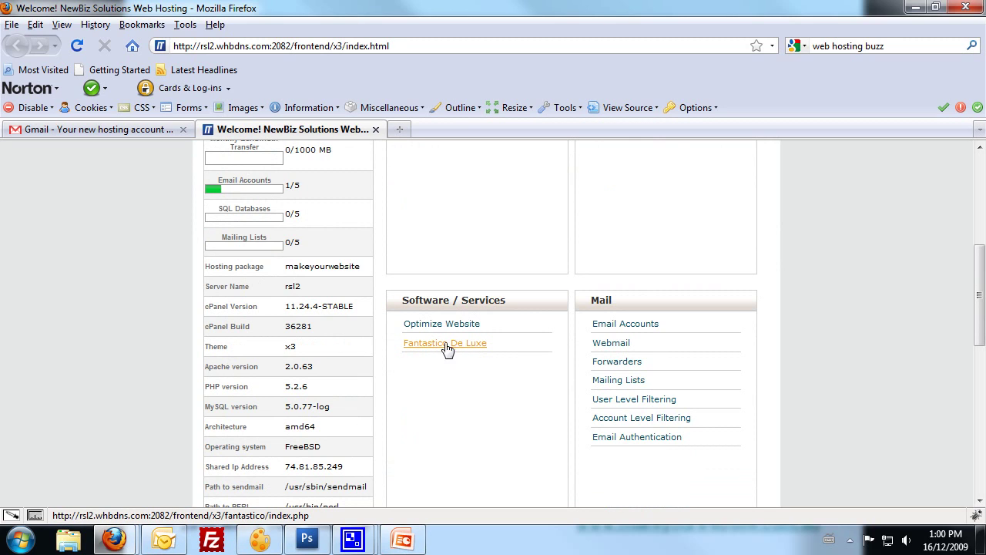
left_click(464, 346)
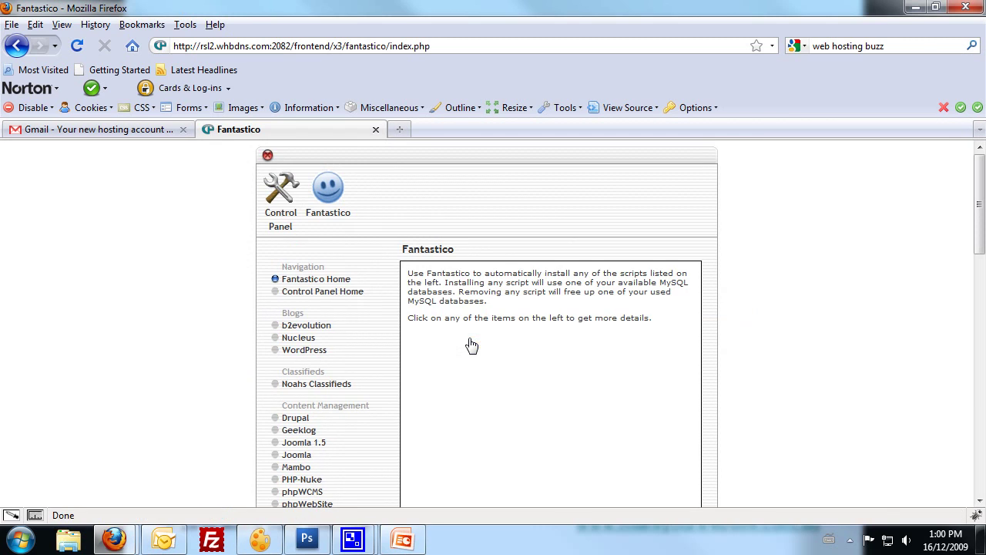
Open Joomla 1.5 under Content Management and choose New Installation.
scroll(187, 273, "down", 1)
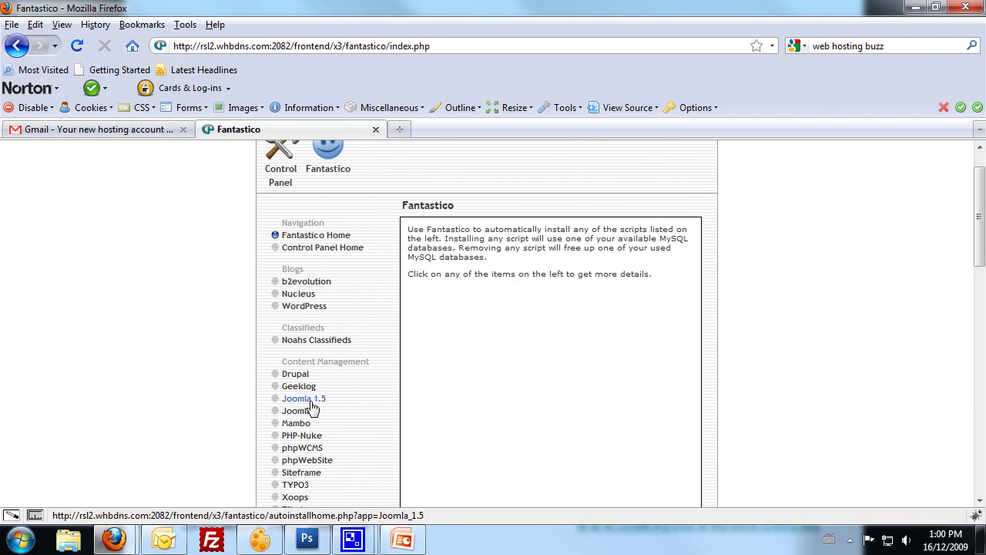
mouse_move(317, 404)
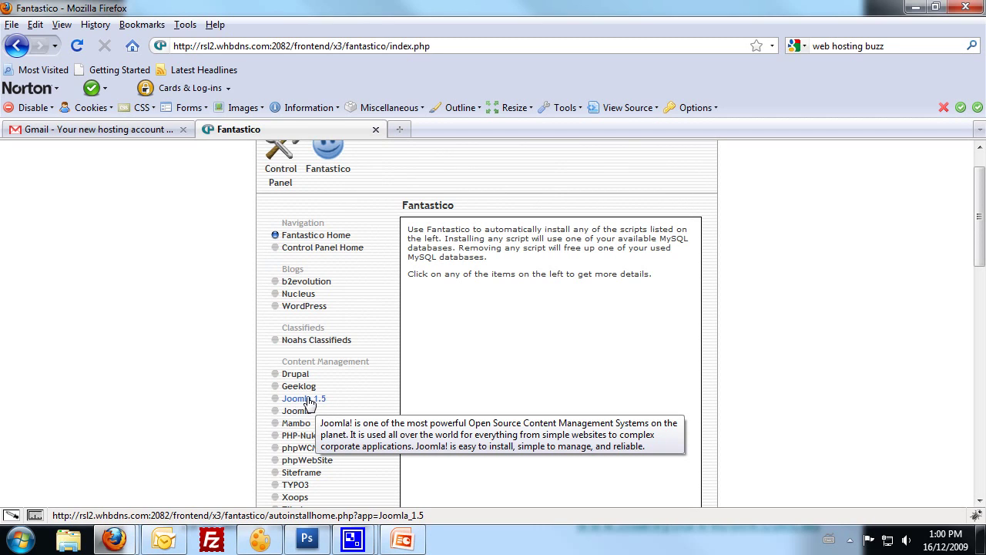
left_click(310, 403)
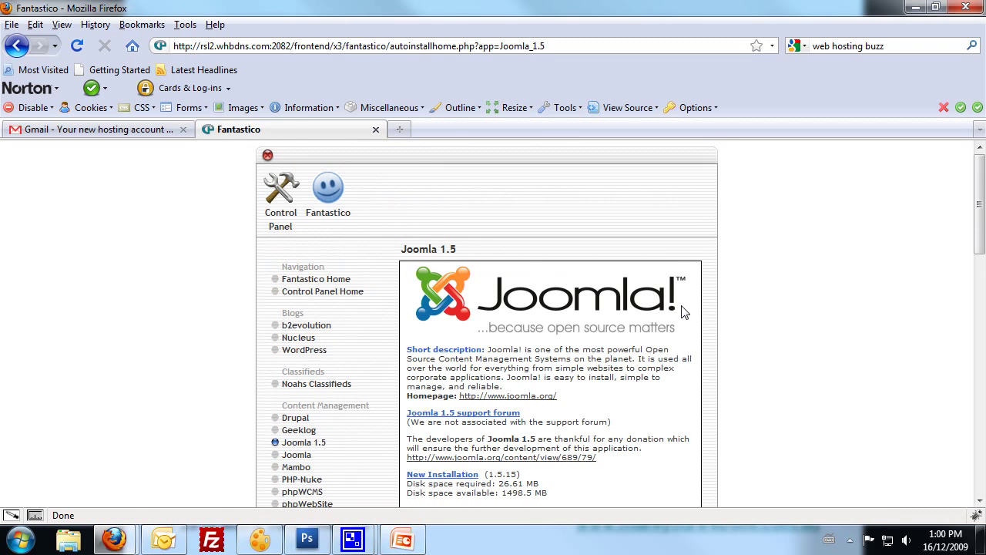
scroll(680, 319, "down", 1)
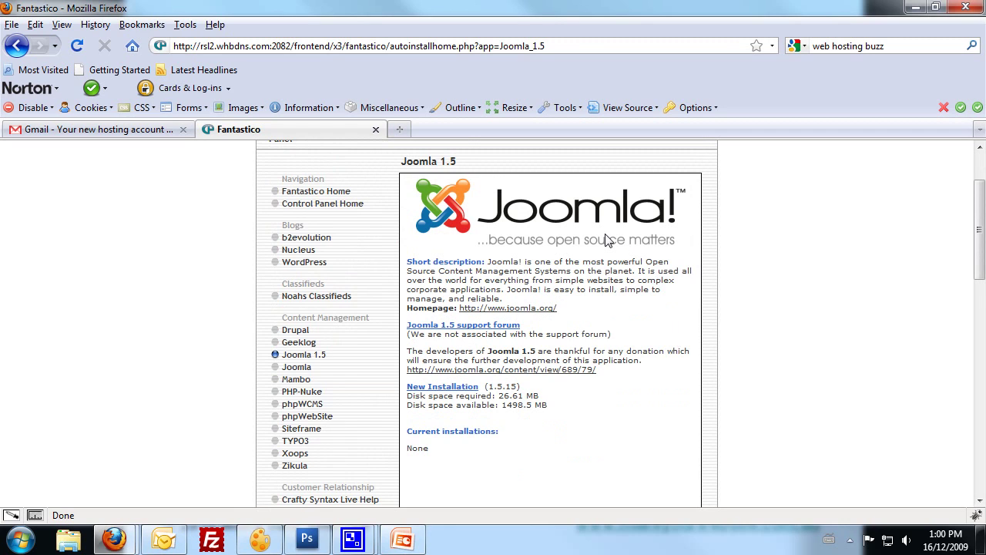
scroll(655, 282, "down", 1)
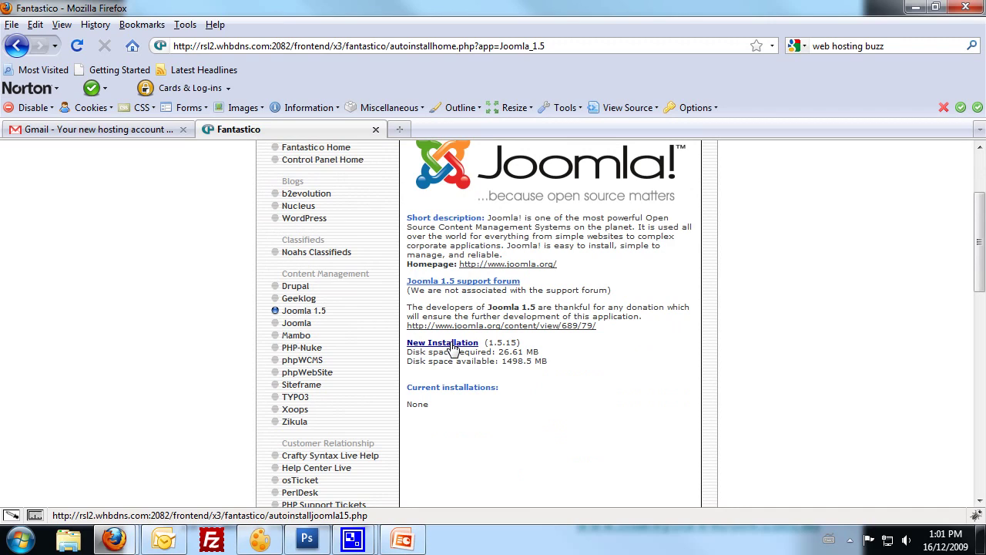
left_click(453, 349)
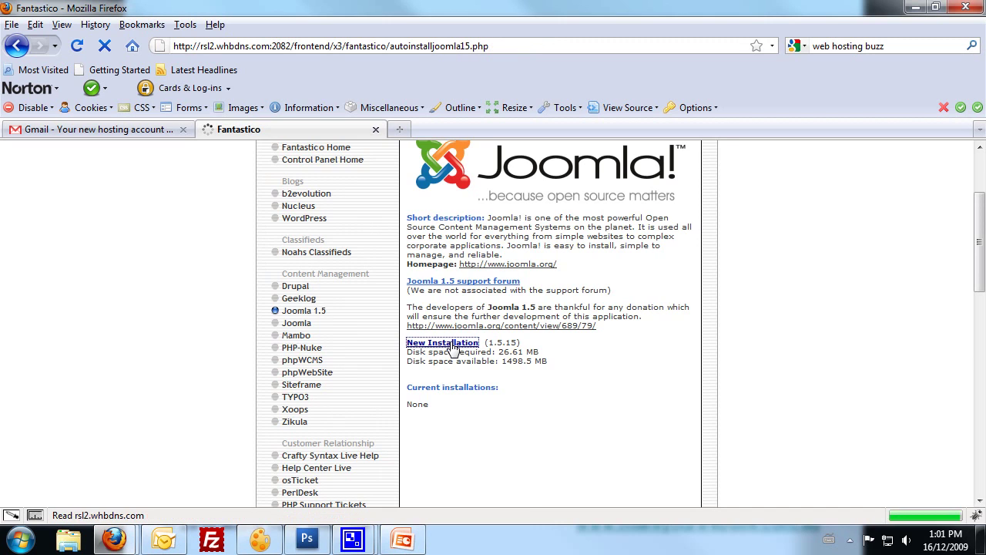
Enter the administrator username and password for the Joomla installation.
scroll(453, 349, "down", 2)
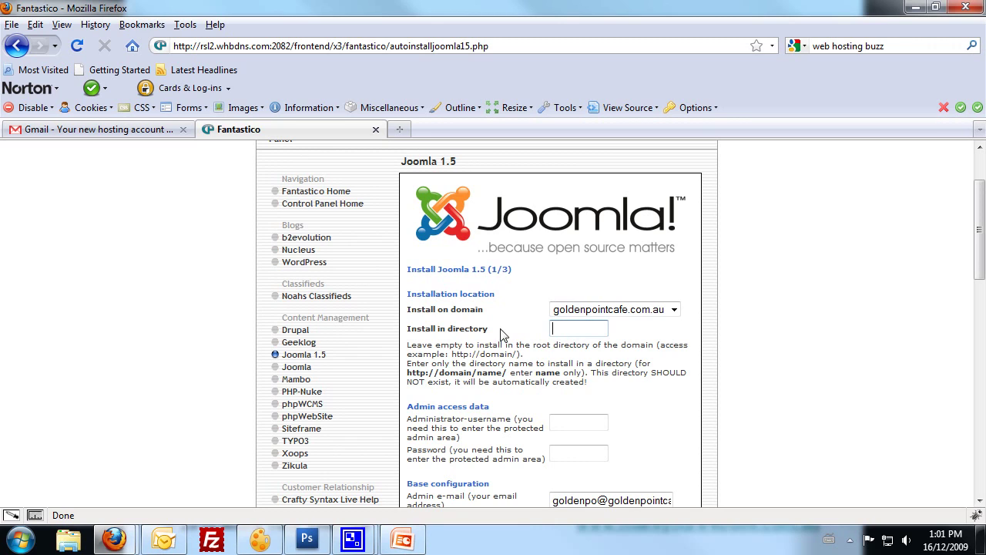
scroll(629, 338, "down", 2)
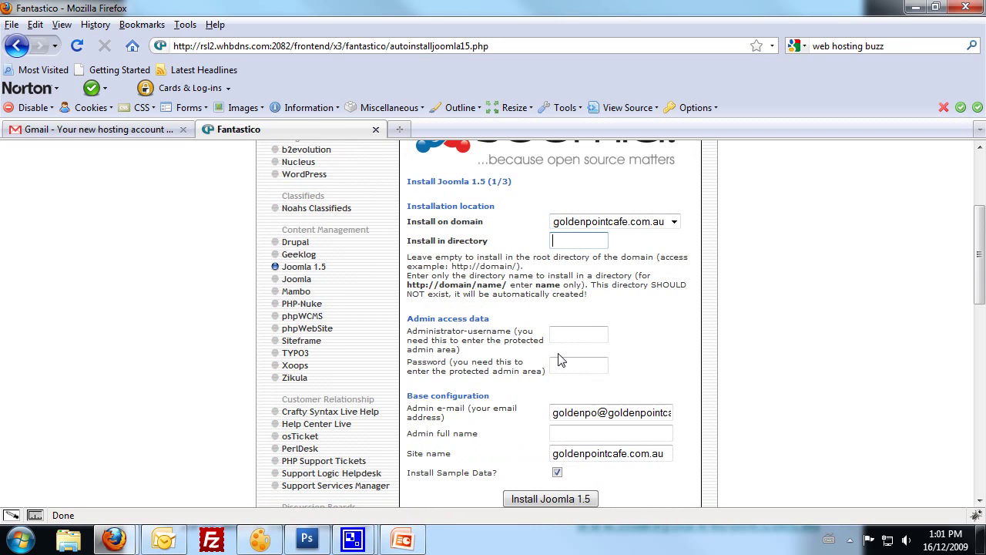
left_click(584, 338)
type("admin")
key("Tab")
type("password")
Fill in the admin e-mail address and the admin's full name.
scroll(636, 363, "down", 2)
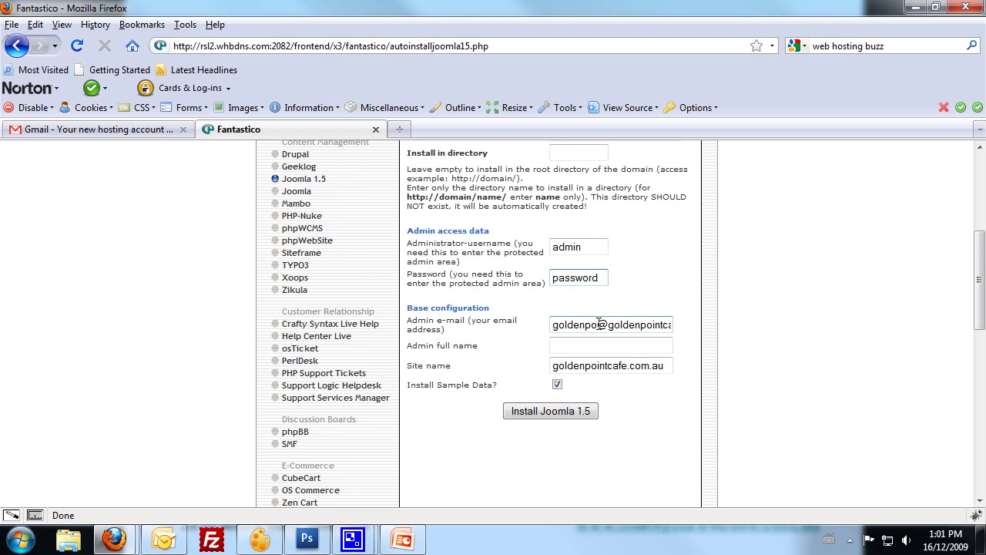
left_click_drag(600, 325, 441, 344)
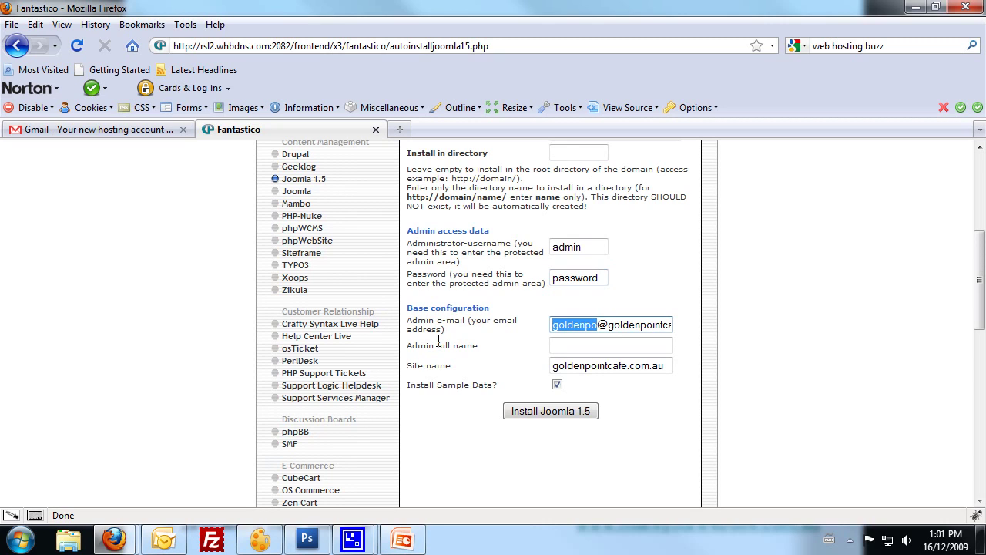
type("paul")
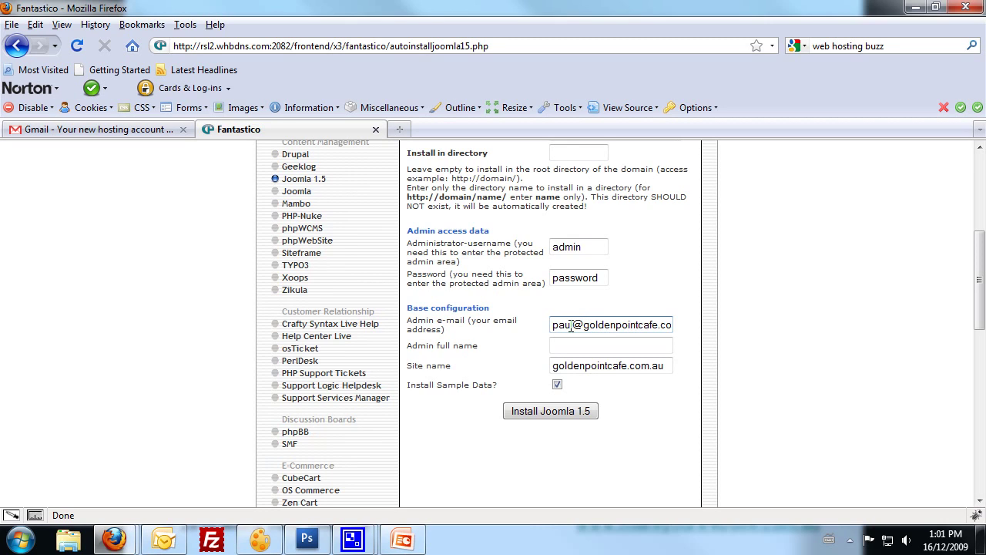
left_click(587, 344)
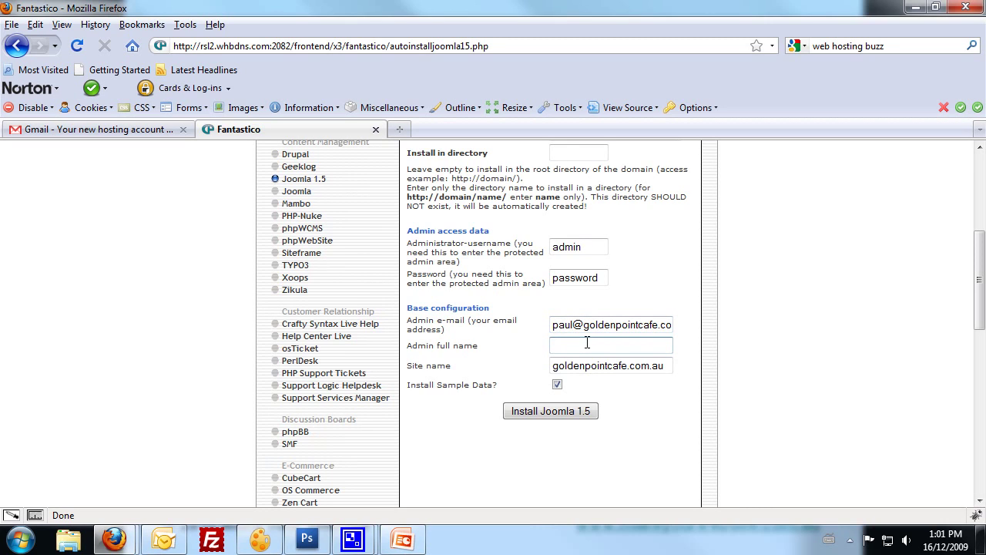
key("Tab")
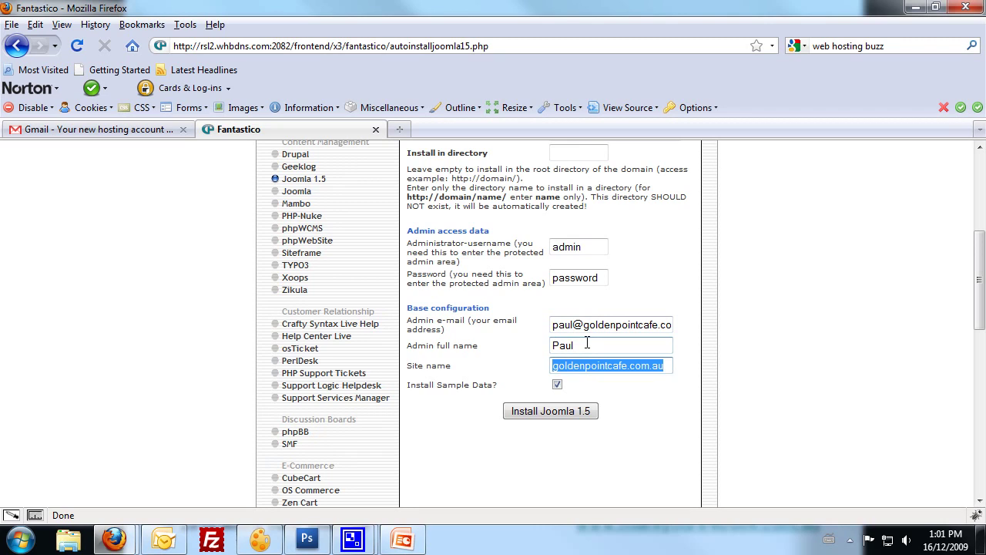
left_click(587, 343)
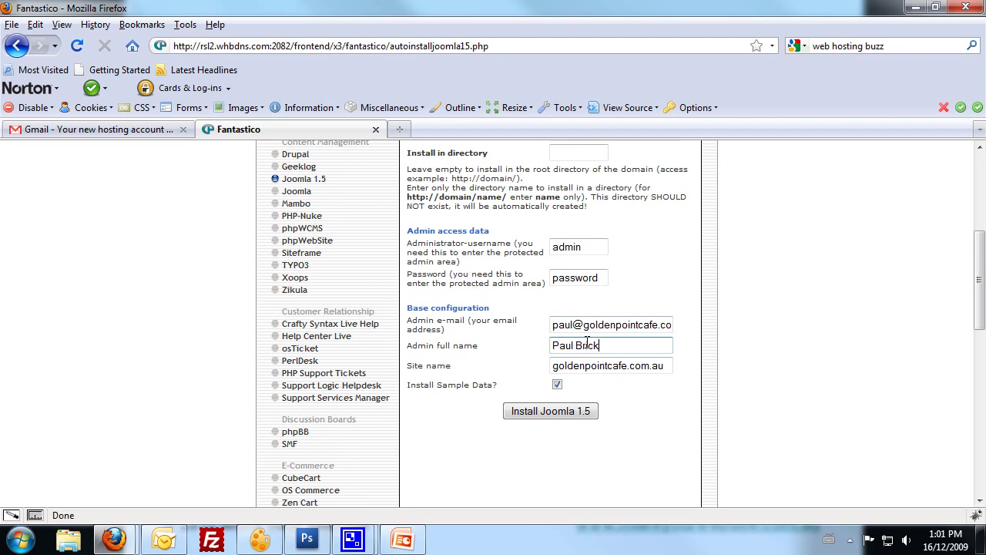
Set the site name to 'Golden Point Cafe' and submit the installation with sample data.
left_click_drag(669, 368, 389, 377)
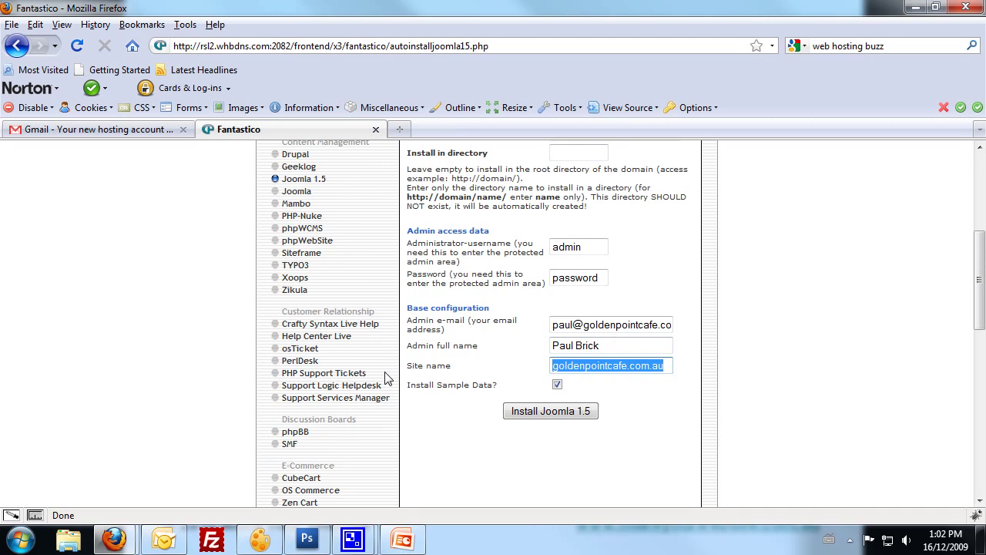
type("Go")
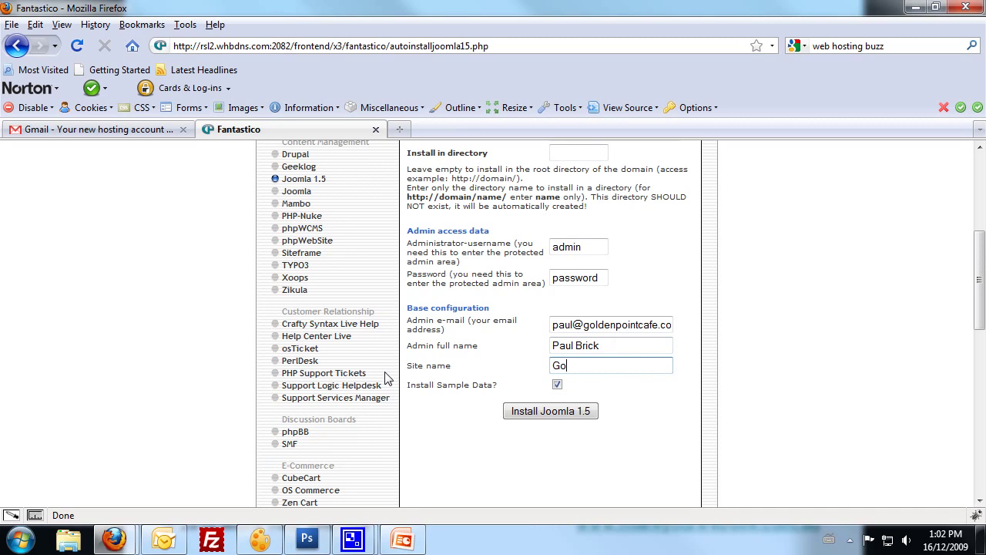
type("lden Point Cafe")
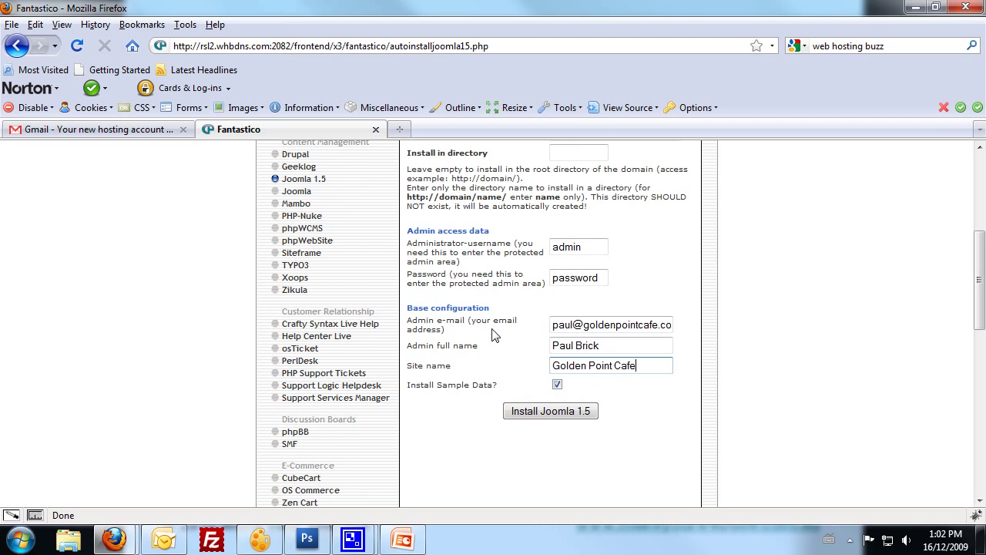
left_click(544, 416)
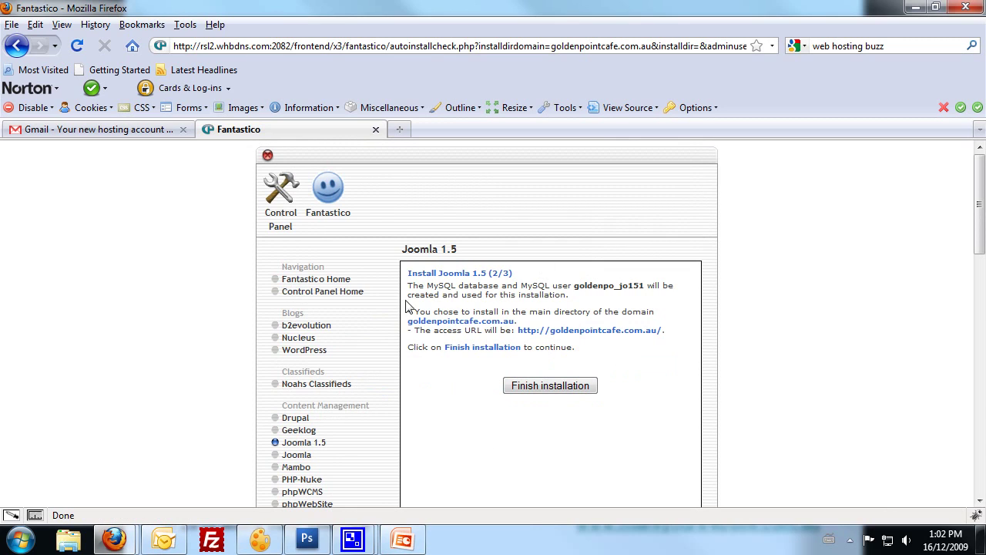
Finish the Joomla 1.5 installation and review the completion summary.
left_click(538, 390)
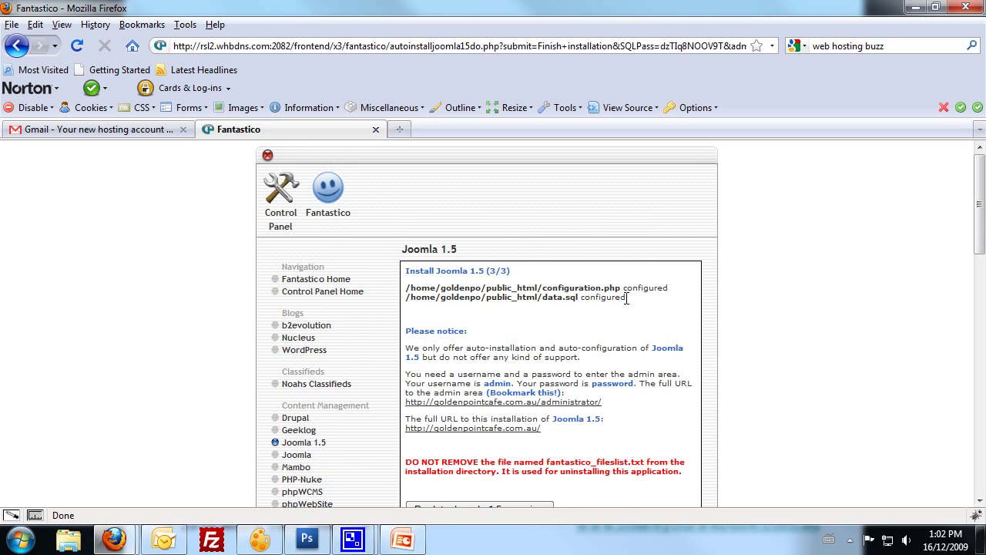
scroll(626, 298, "down", 1)
scroll(609, 298, "down", 2)
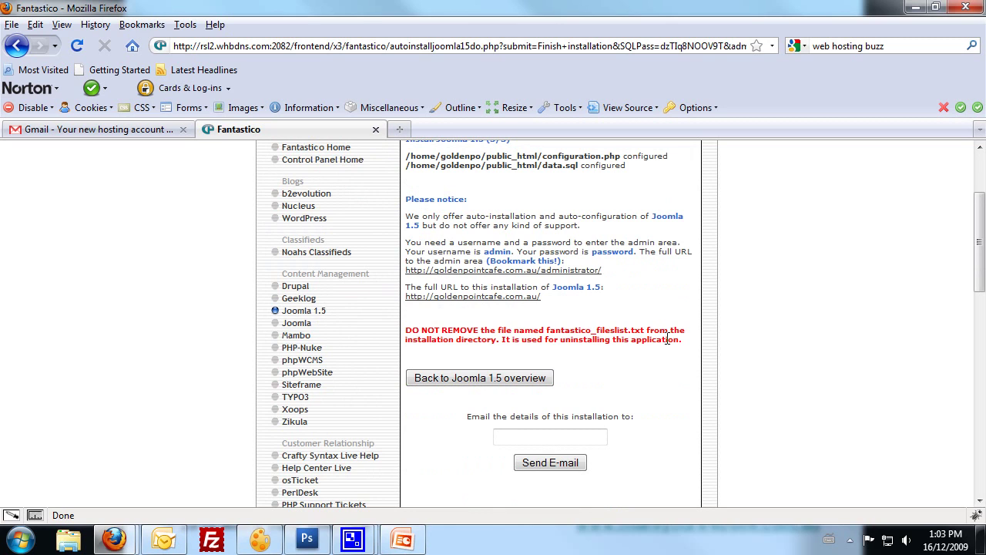
scroll(668, 339, "down", 1)
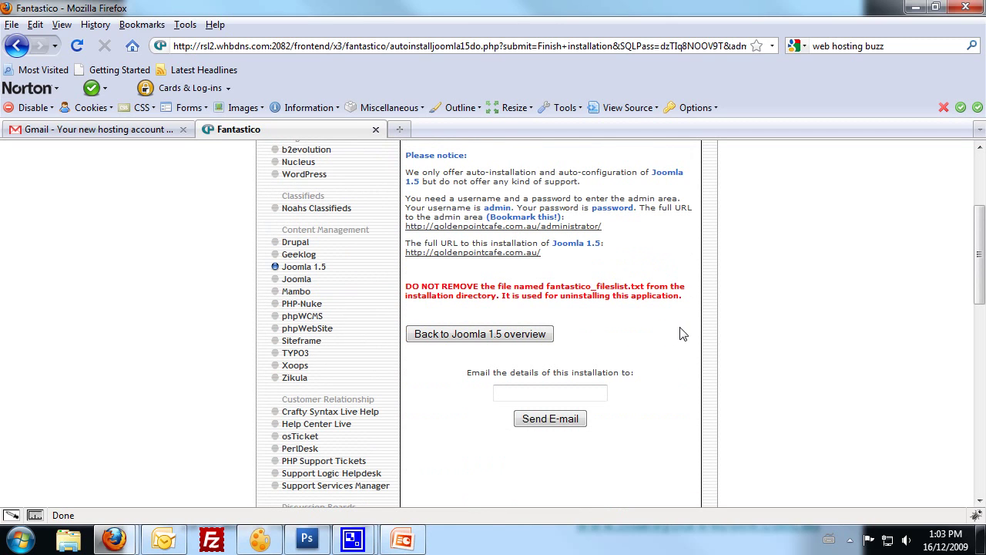
E-mail the installation details to the owner's e-mail address.
left_click(516, 397)
scroll(686, 387, "up", 1)
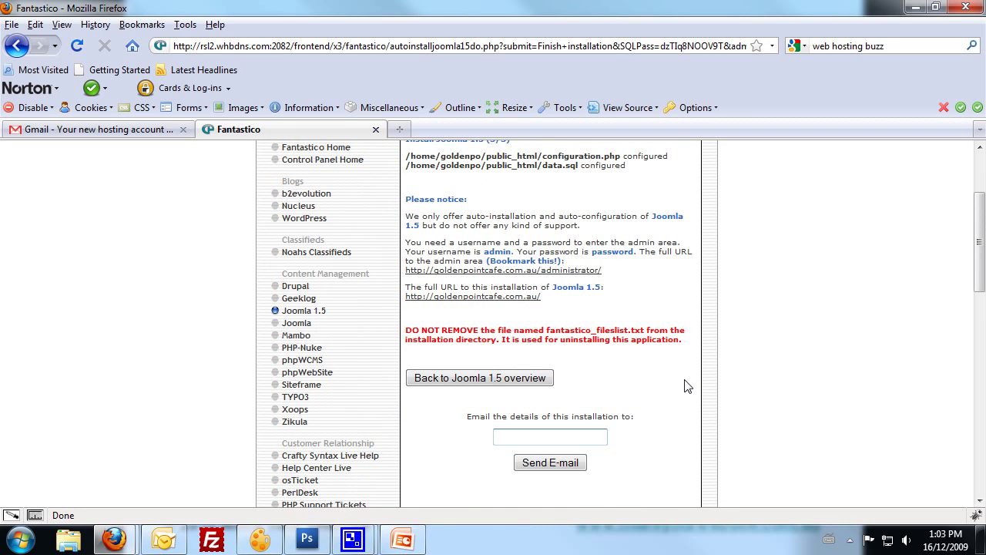
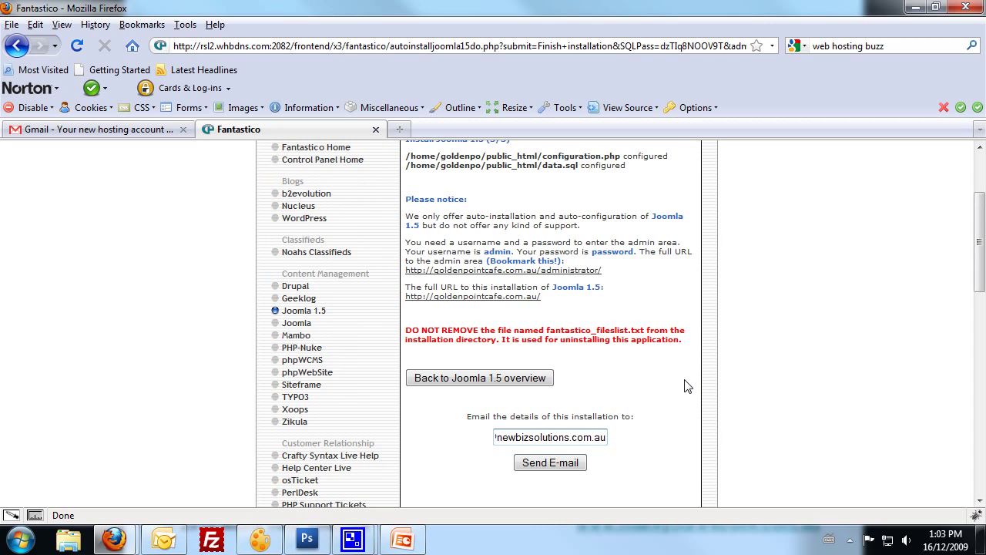
left_click(549, 465)
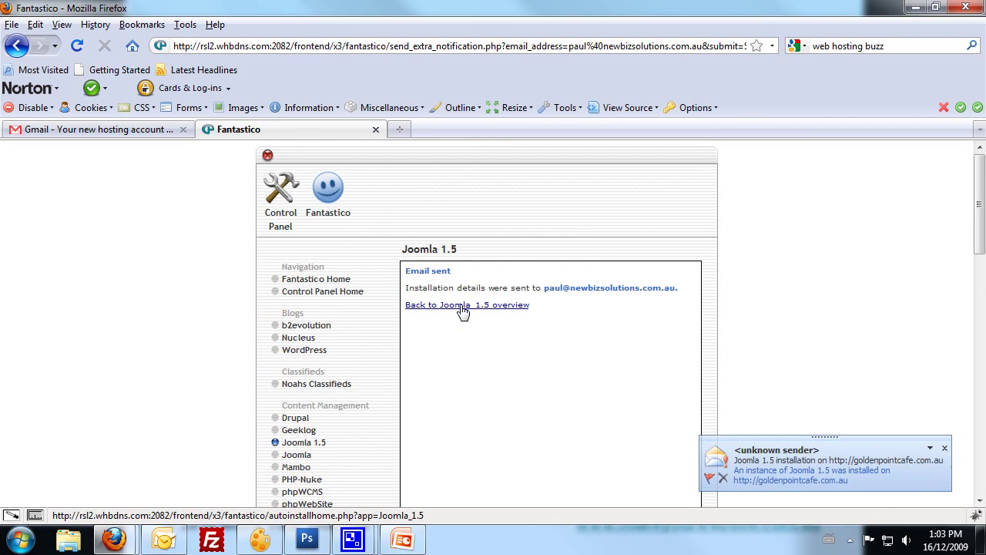
Return to the Joomla 1.5 overview and visit the new site from Current installations.
left_click(462, 308)
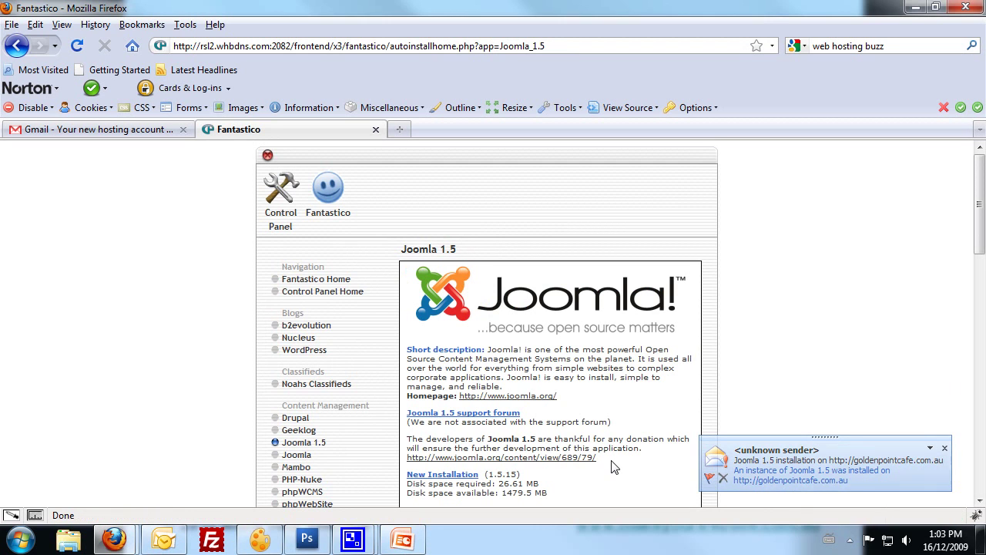
scroll(585, 423, "down", 1)
scroll(585, 423, "down", 2)
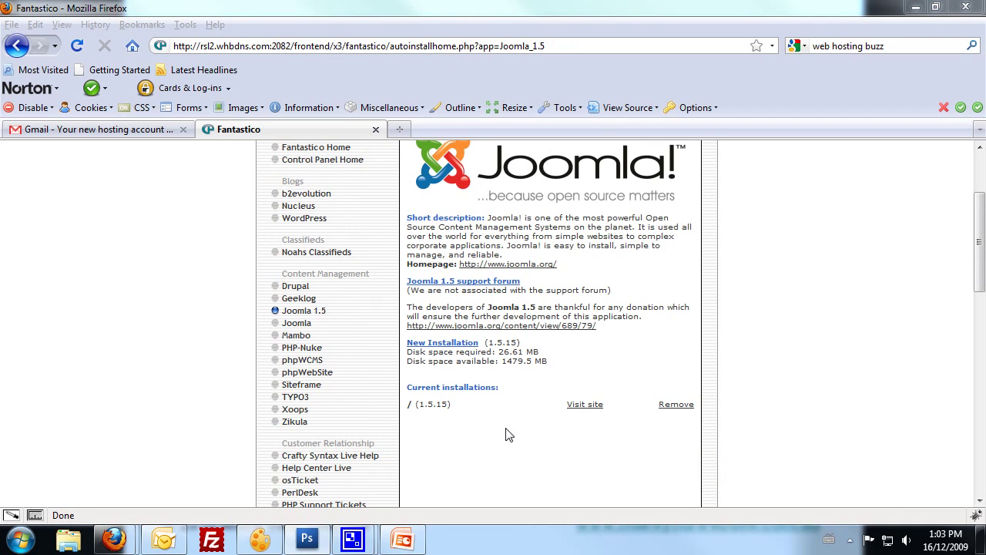
left_click(564, 429)
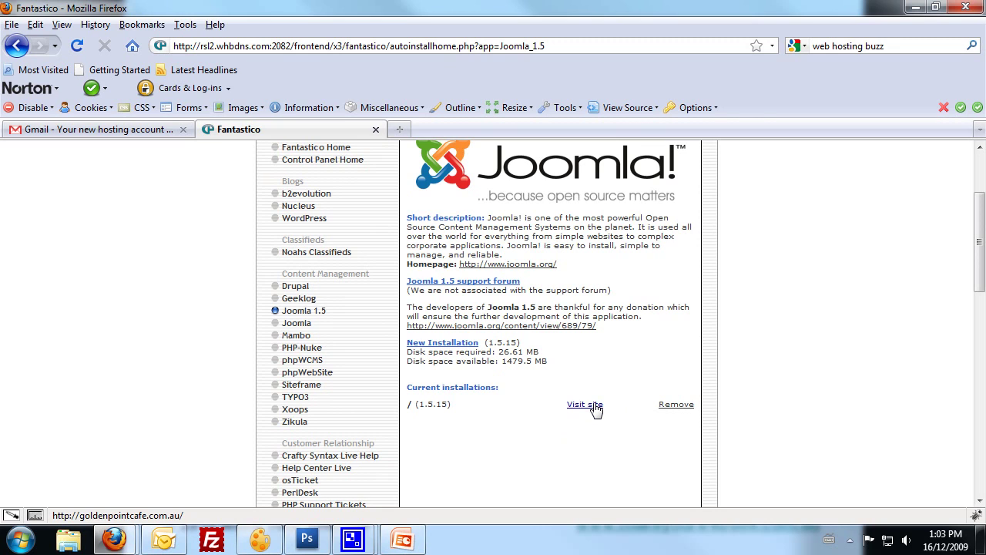
left_click(595, 406)
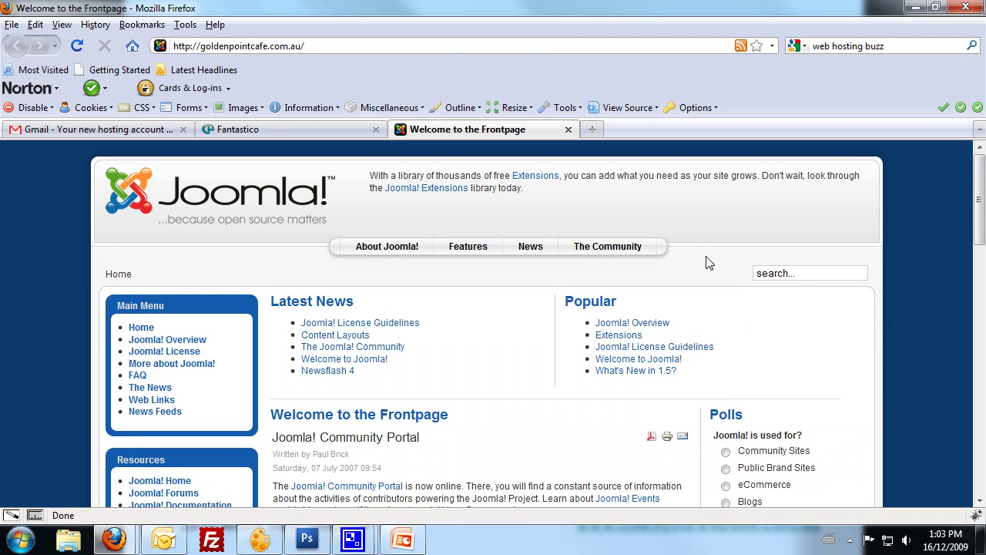
scroll(571, 311, "down", 3)
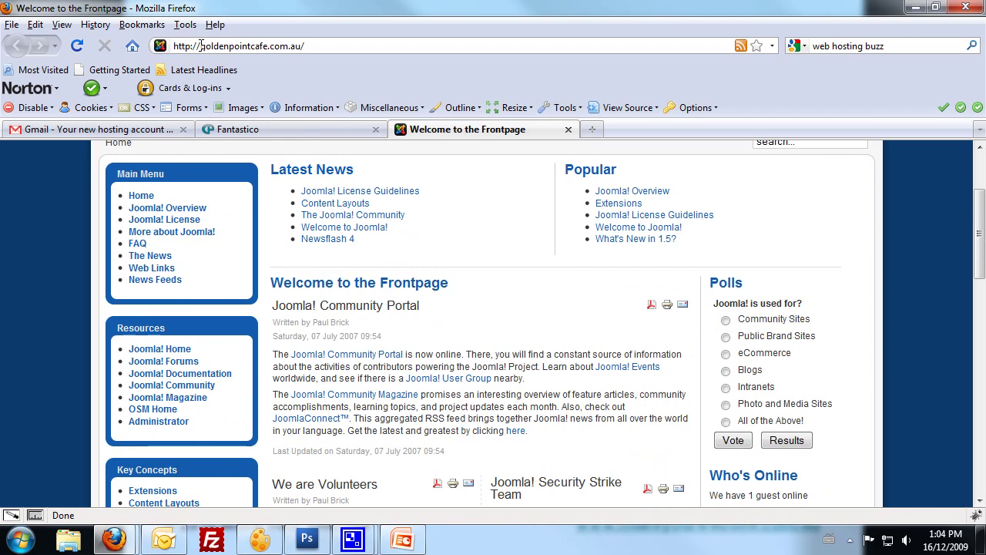
left_click(201, 45)
left_click(202, 47)
type("www.")
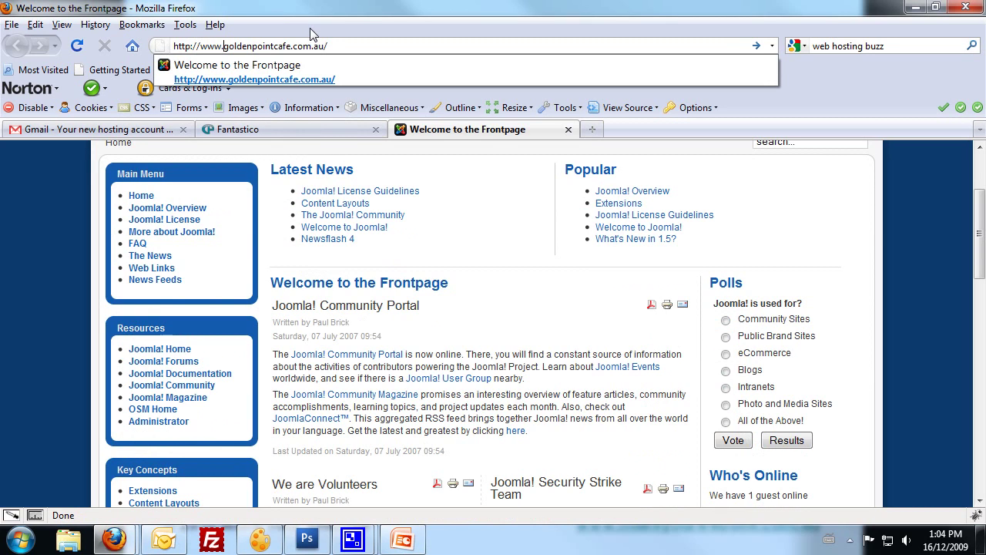
key("Return")
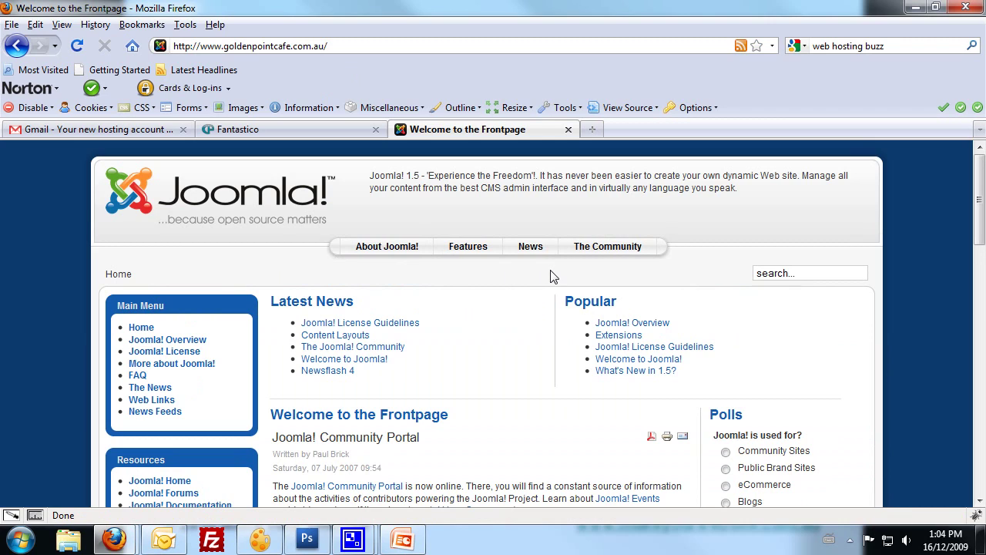
Scroll through the Joomla 'Welcome to the Frontpage' sample content.
scroll(551, 276, "down", 9)
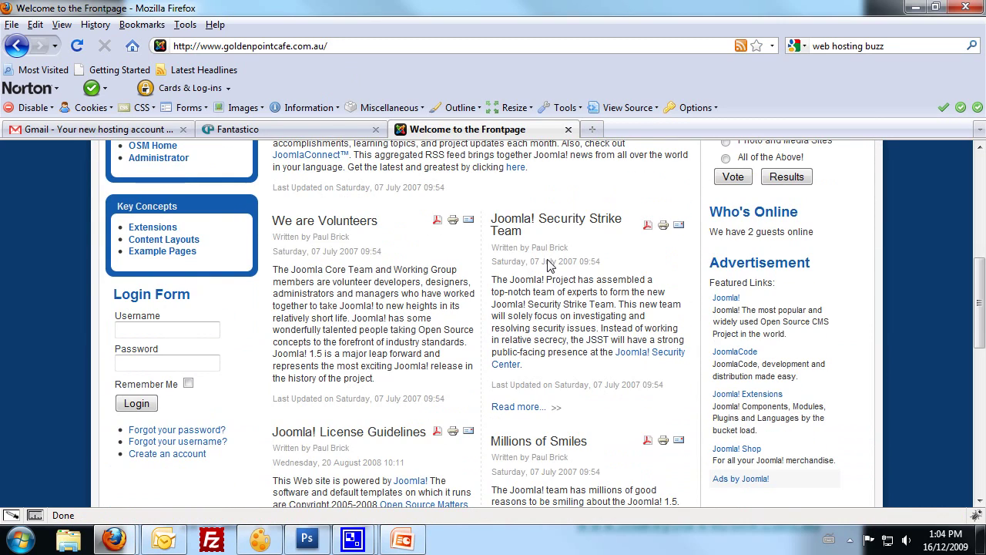
scroll(432, 285, "down", 6)
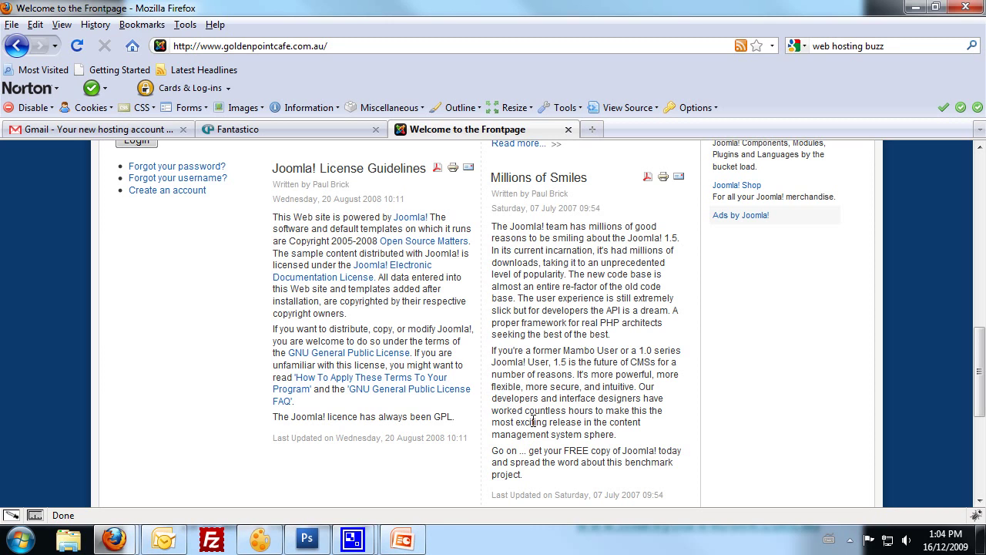
left_click(114, 540)
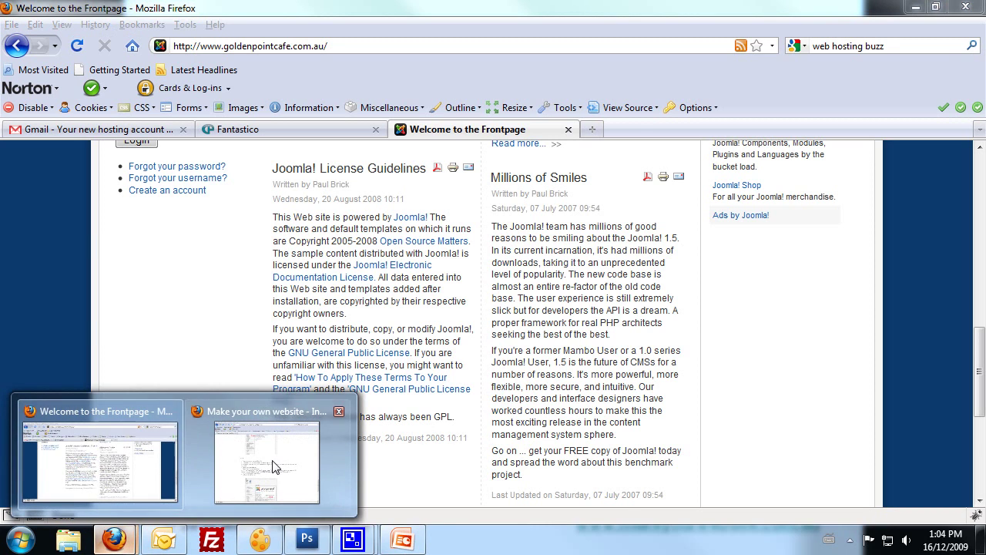
left_click(667, 443)
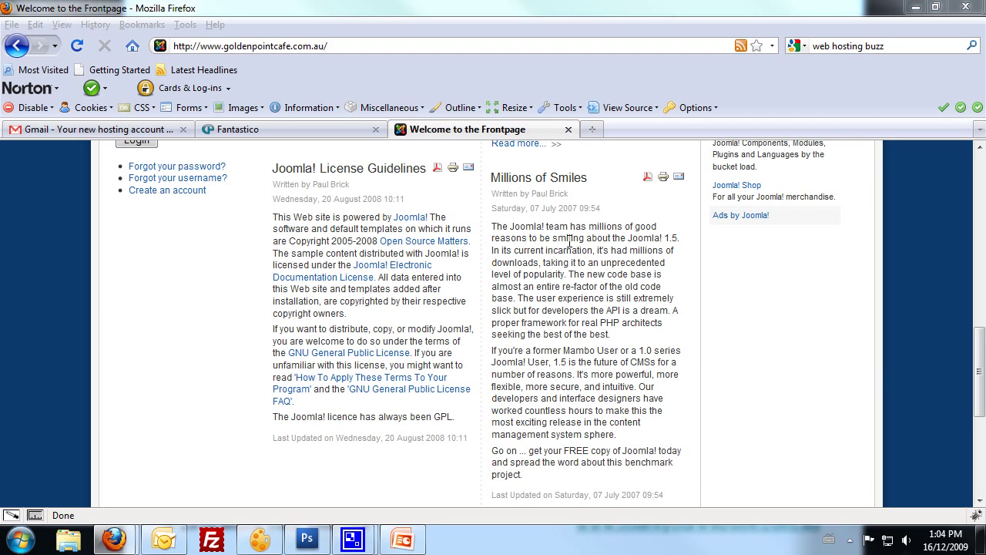
left_click(882, 368)
scroll(812, 356, "up", 15)
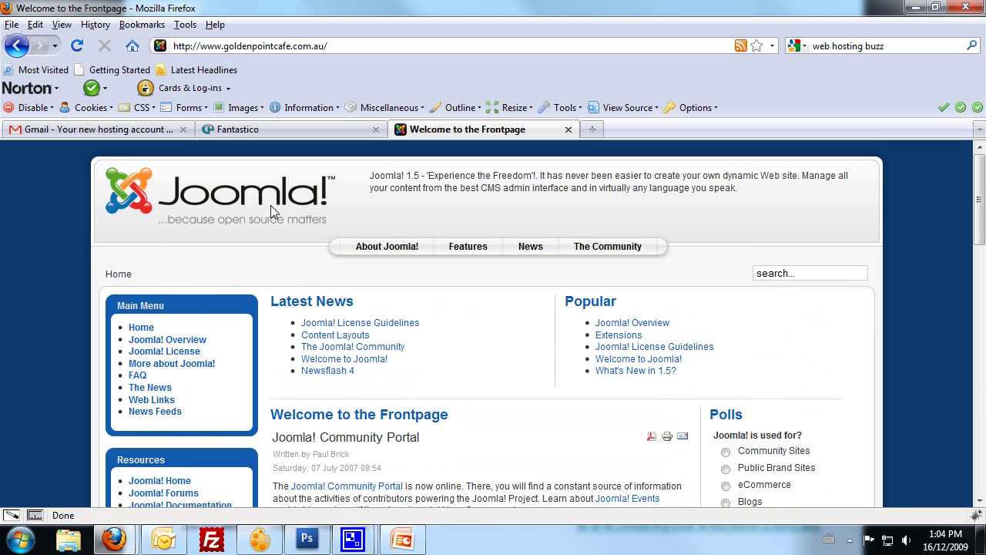